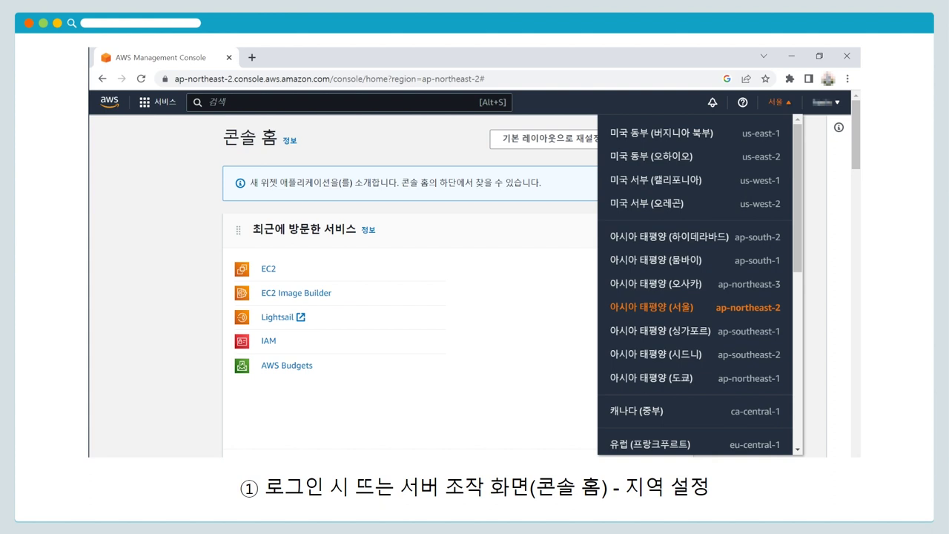
# Step: Switch to the AWS Management Console and check the region list for Asia Pacific (Seoul), ap-northeast-2
pyautogui.hotkey('alt', 'Tab')
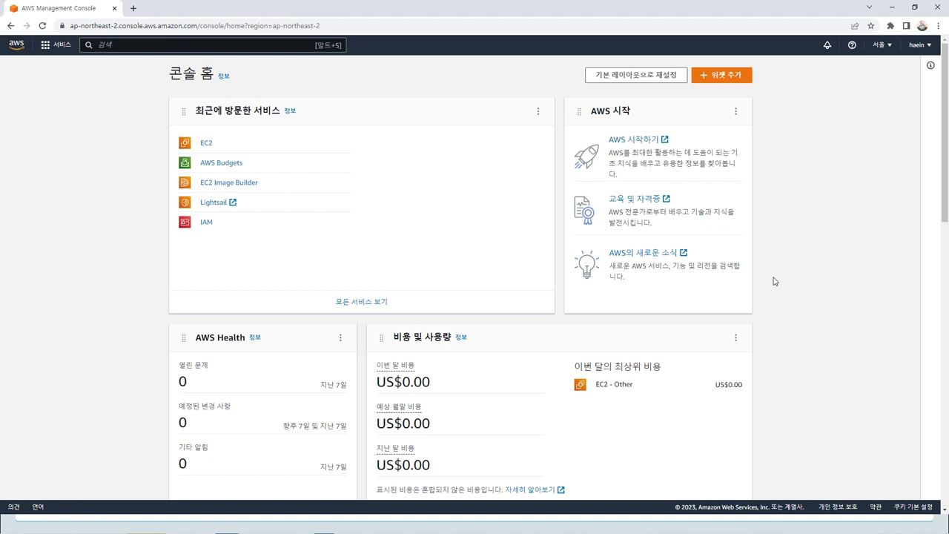
pyautogui.click(879, 45)
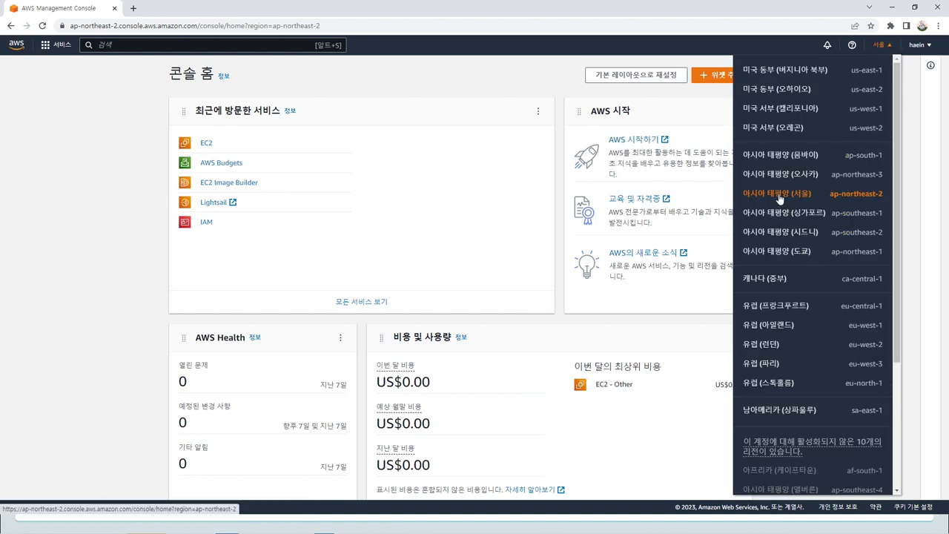
pyautogui.click(890, 46)
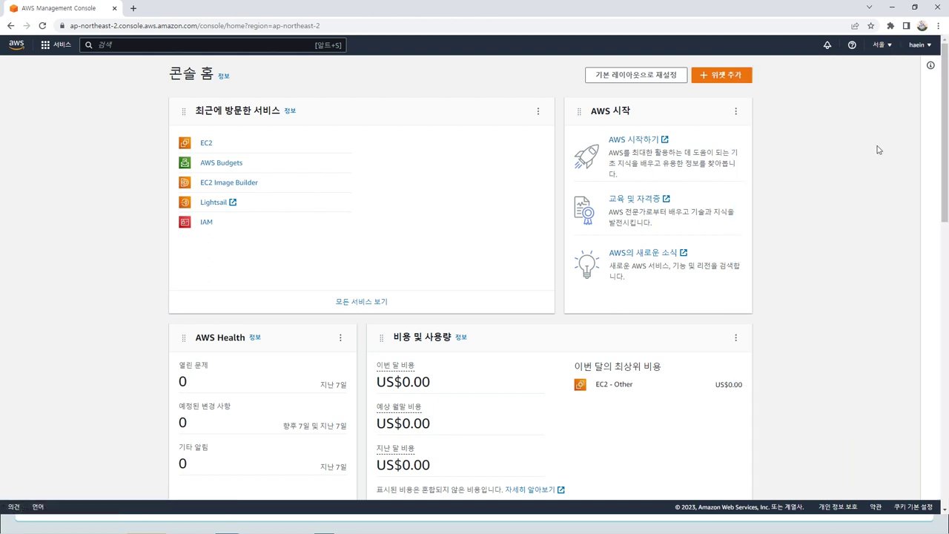
# Step: Search the AWS services for "EC2" and open the EC2 dashboard
pyautogui.click(282, 51)
pyautogui.write('EC2')
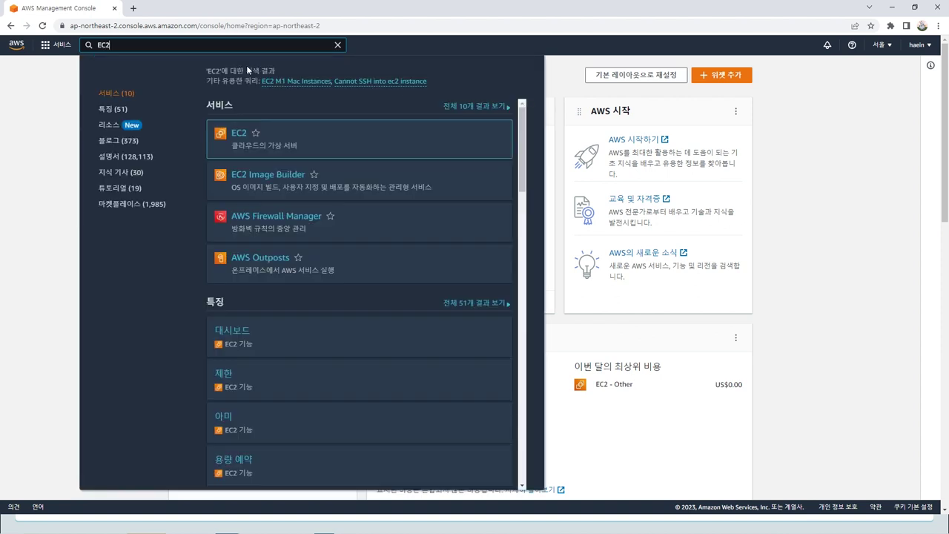
pyautogui.moveTo(241, 148)
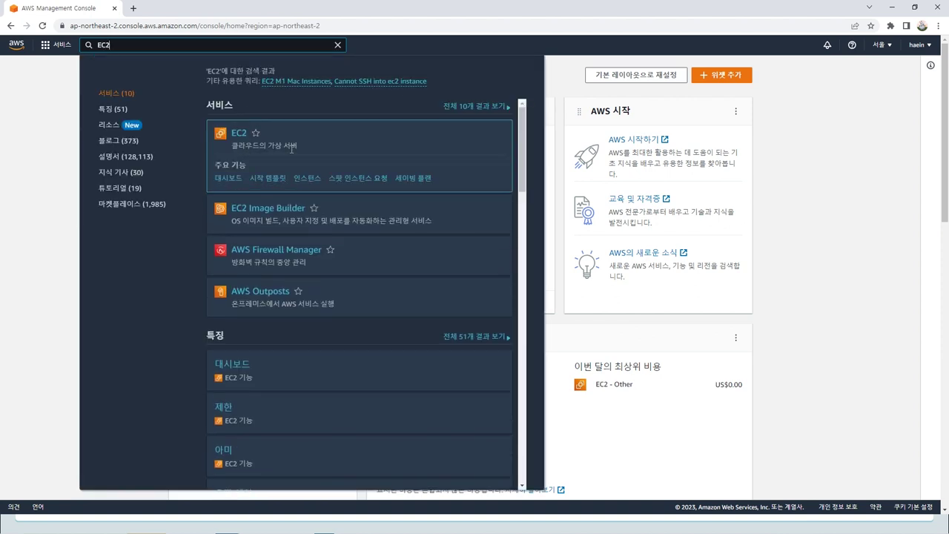
pyautogui.click(241, 138)
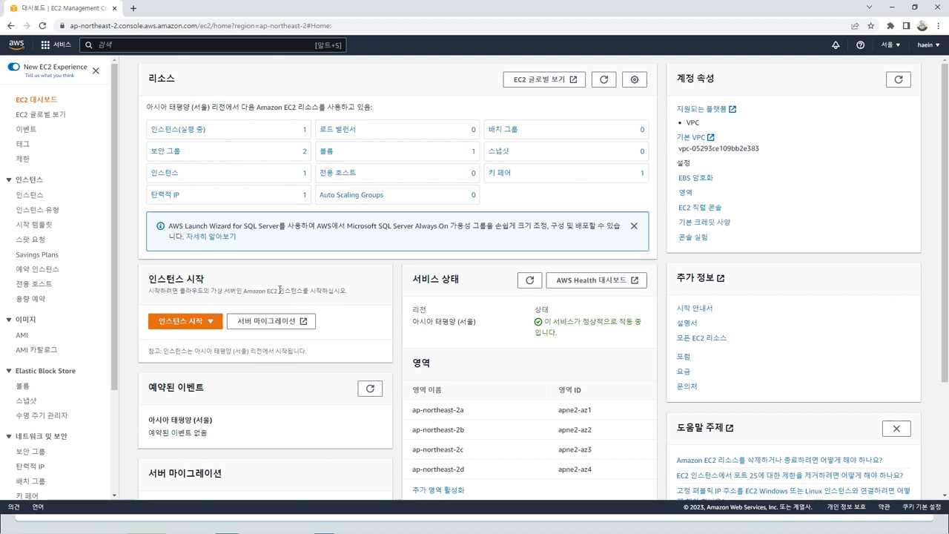
# Step: Start the setup of a new EC2 instance and name it "위키용 서버"
pyautogui.click(191, 328)
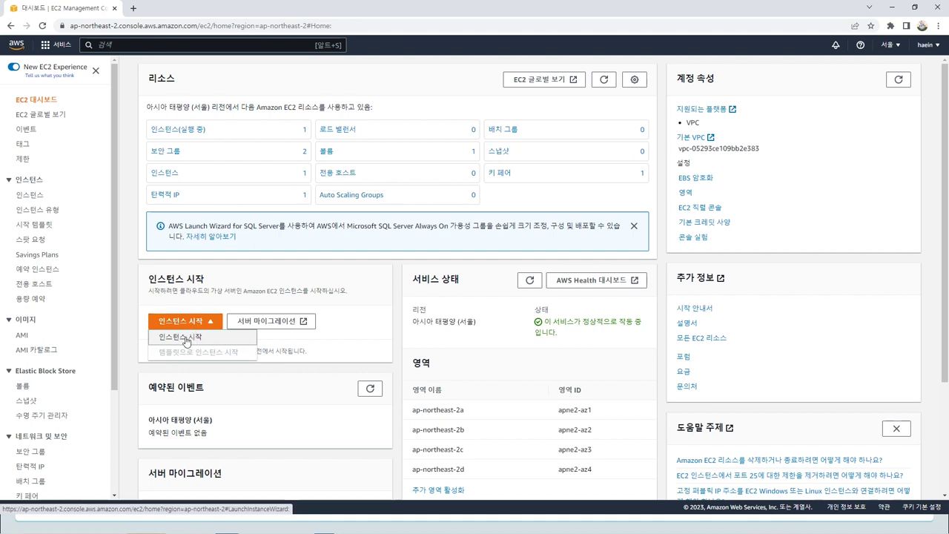
pyautogui.click(186, 340)
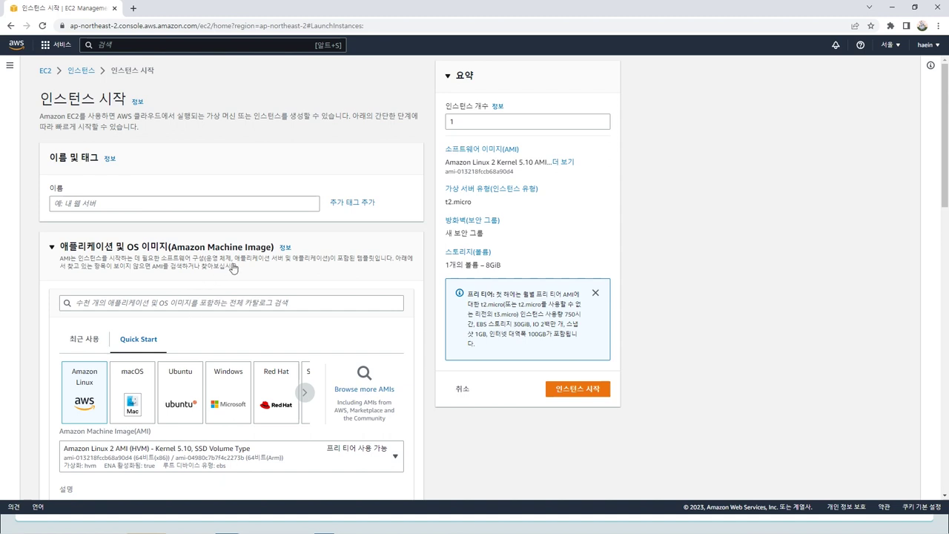
pyautogui.click(175, 202)
pyautogui.scroll(-1, 238, 258)
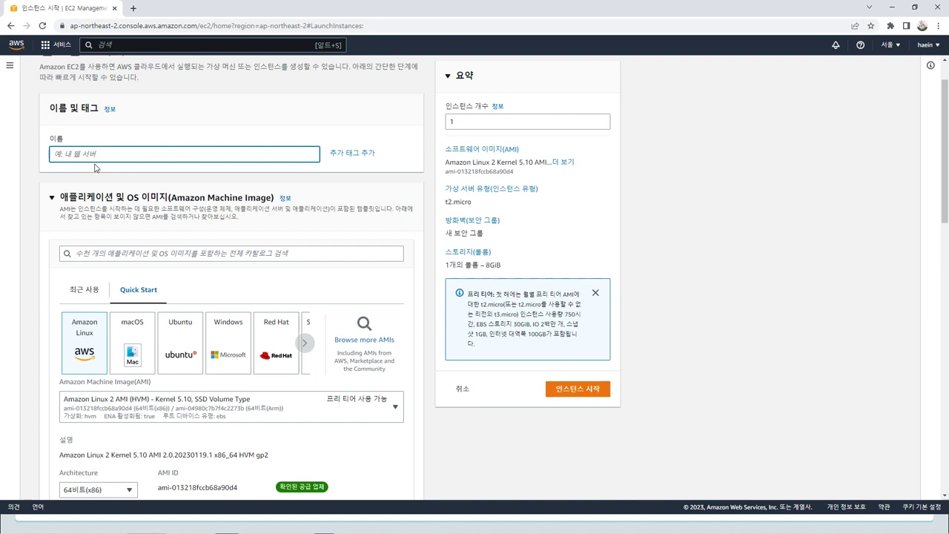
pyautogui.write('위')
pyautogui.press('BackSpace')
pyautogui.write('위키')
pyautogui.write('롱')
pyautogui.write(' 서버')
# Step: Choose Ubuntu as the instance's OS image, keeping Ubuntu Server 22.04 LTS (HVM), SSD Volume Type as the AMI
pyautogui.scroll(-2, 95, 168)
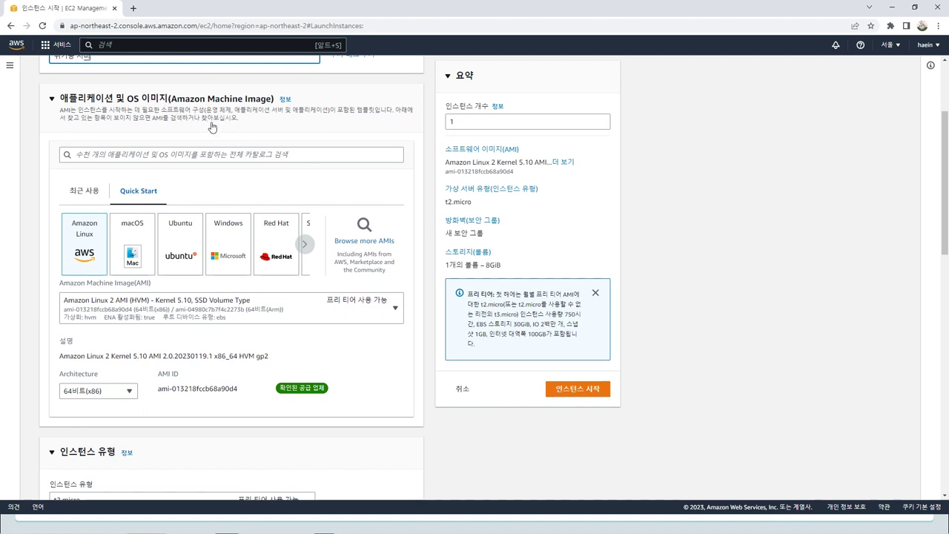
pyautogui.scroll(-1, 212, 128)
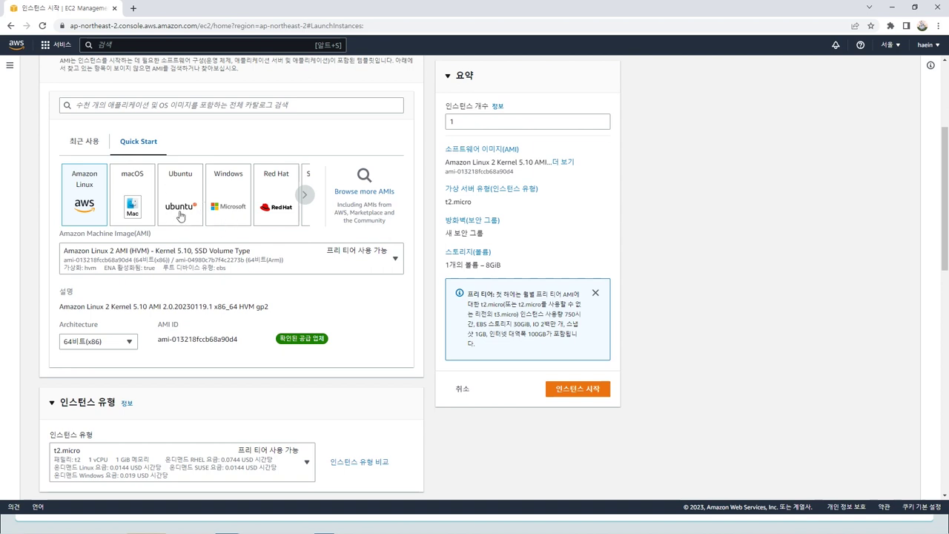
pyautogui.scroll(1, 181, 211)
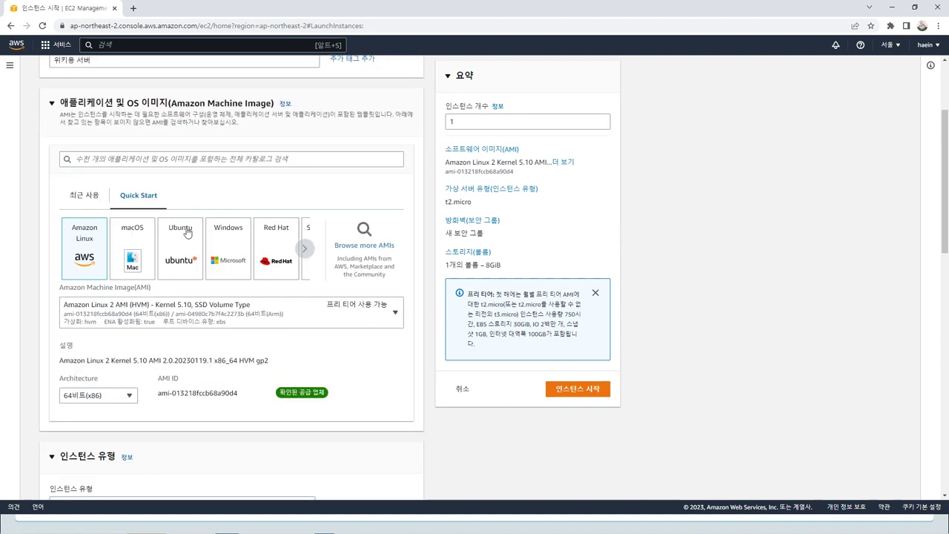
pyautogui.click(186, 233)
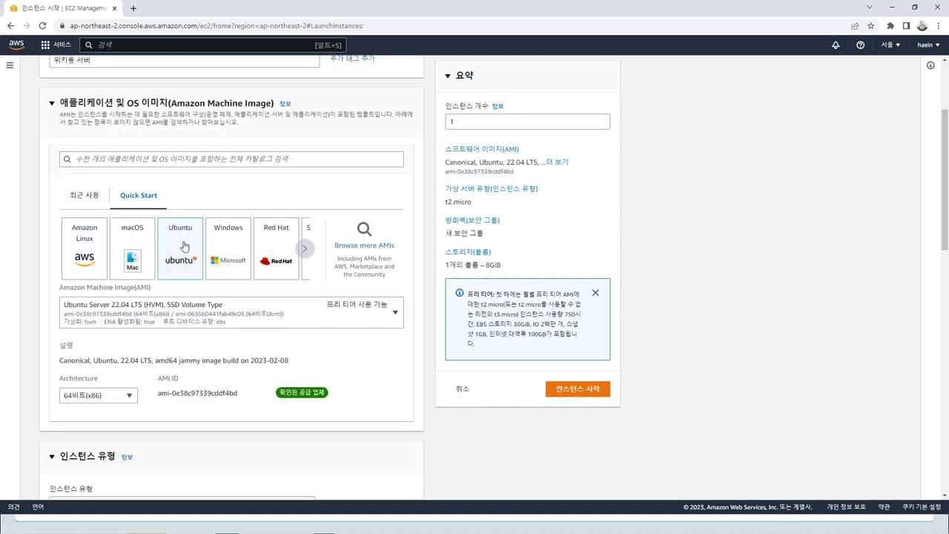
pyautogui.click(347, 318)
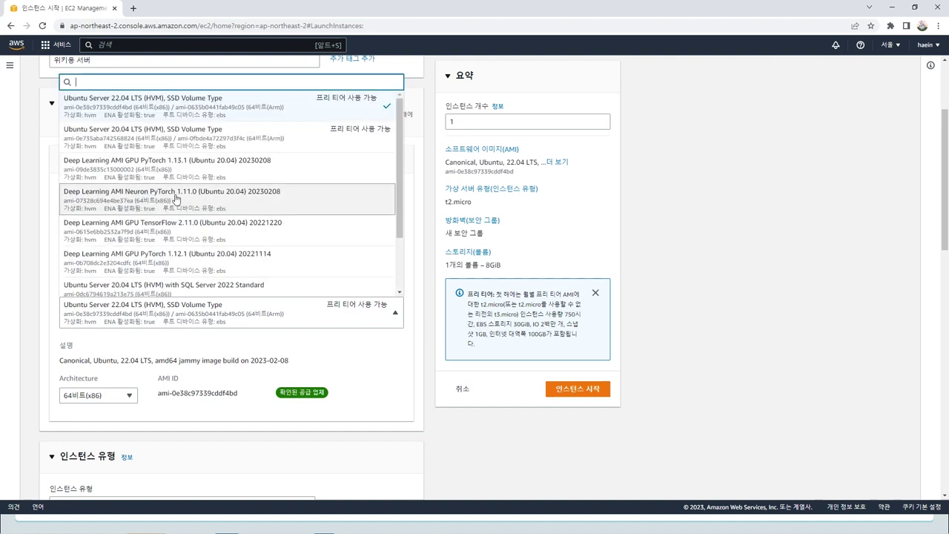
pyautogui.click(315, 320)
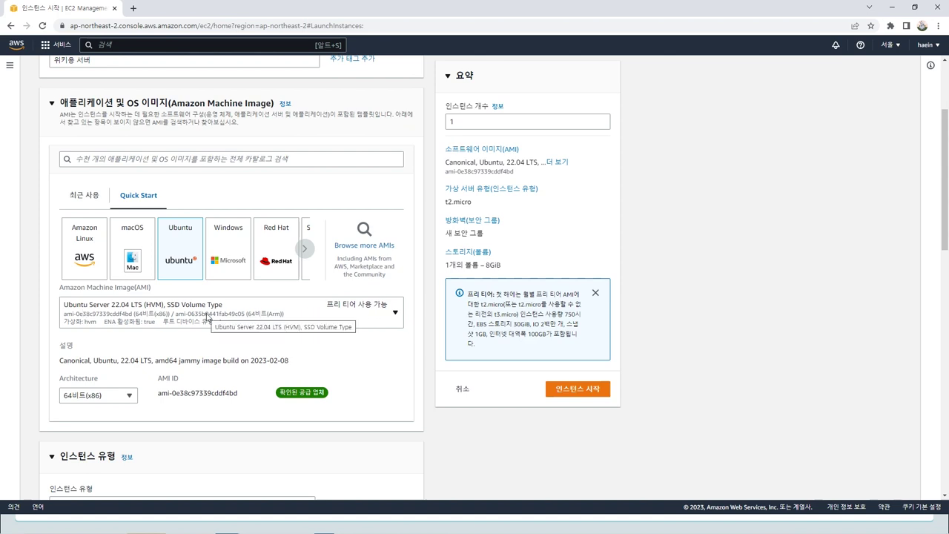
# Step: Review the instance type, then open the form for a new key pair and enter the name ec2_keypair
pyautogui.scroll(-5, 208, 317)
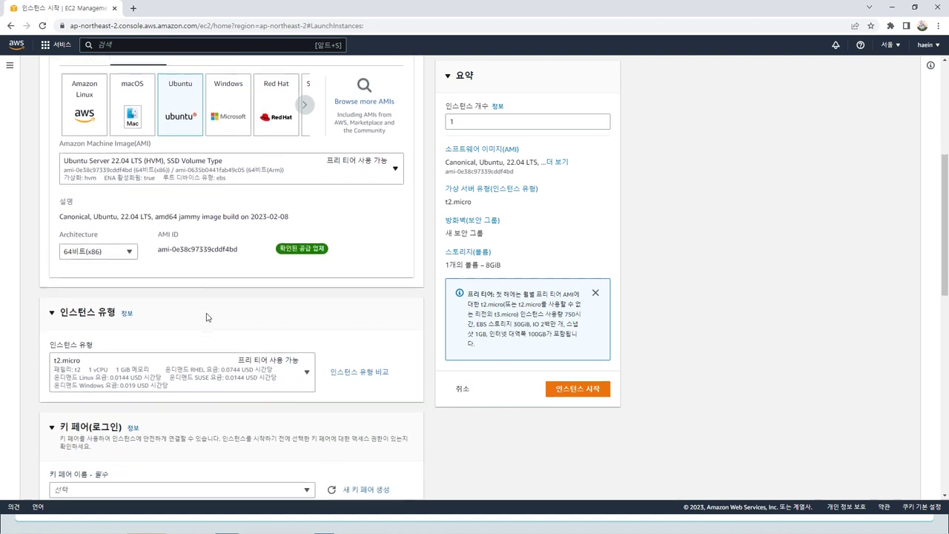
pyautogui.scroll(-4, 207, 317)
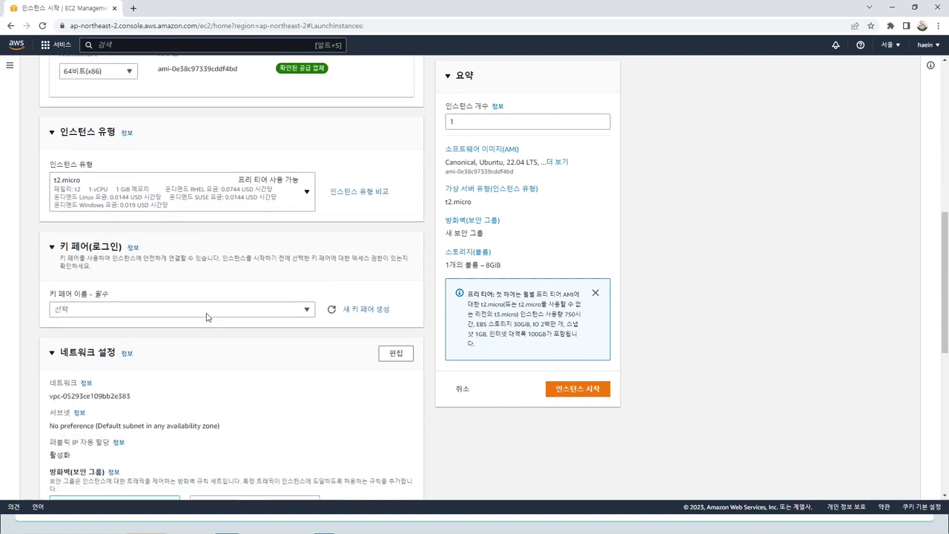
pyautogui.scroll(1, 208, 189)
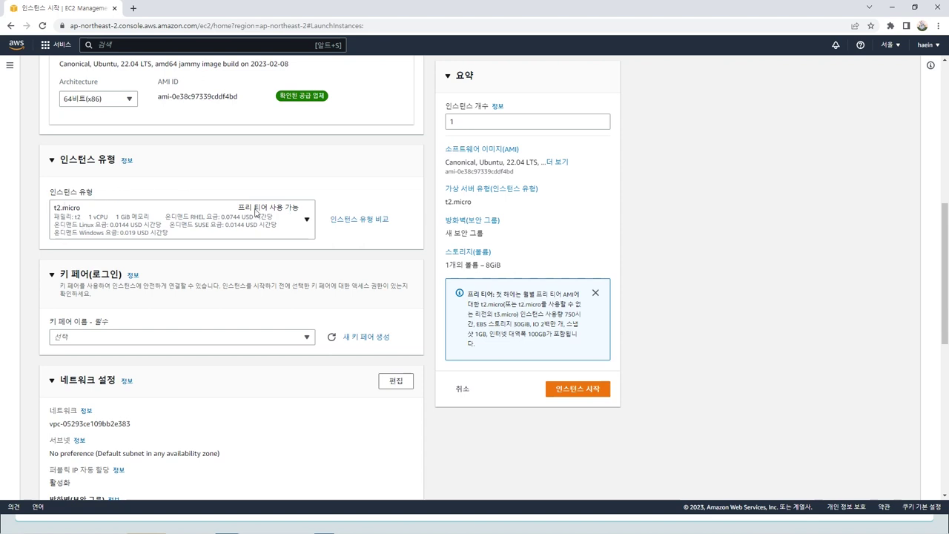
pyautogui.scroll(-2, 256, 213)
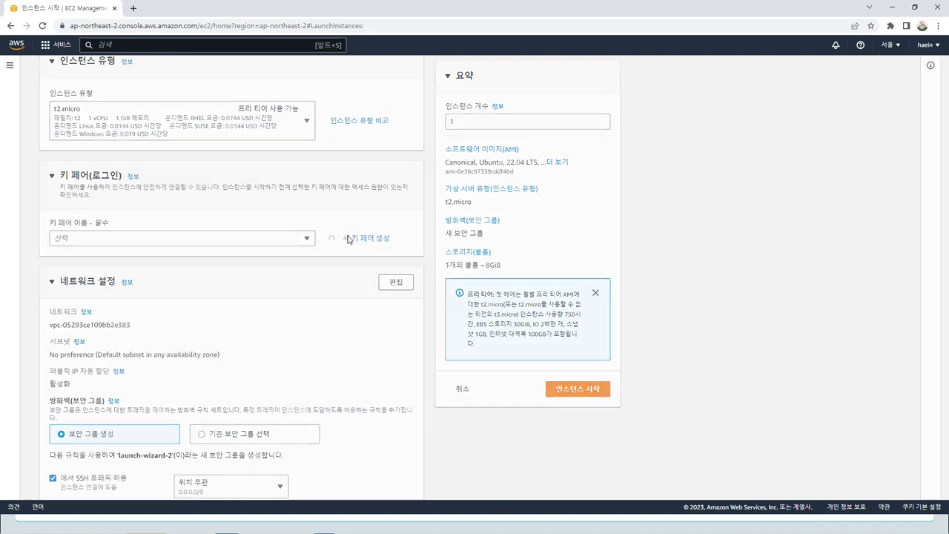
pyautogui.click(348, 239)
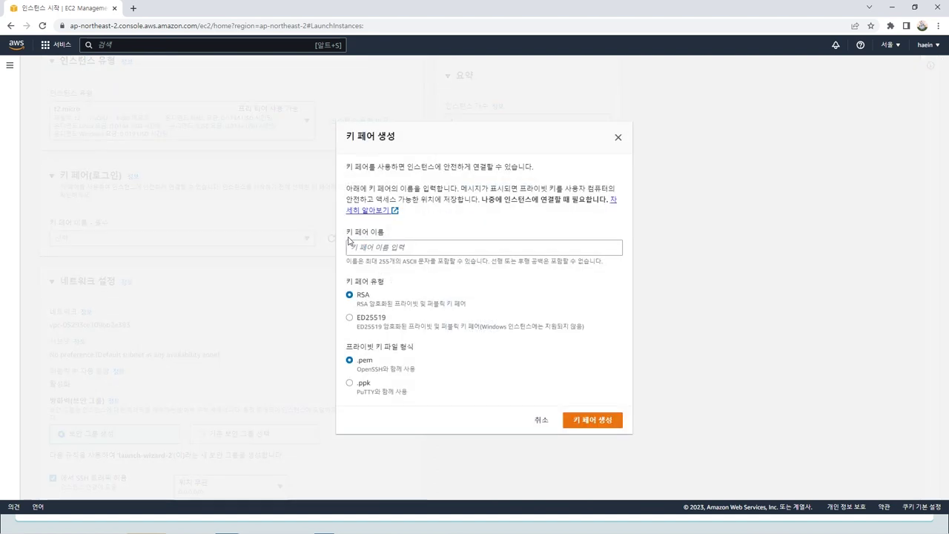
pyautogui.click(368, 248)
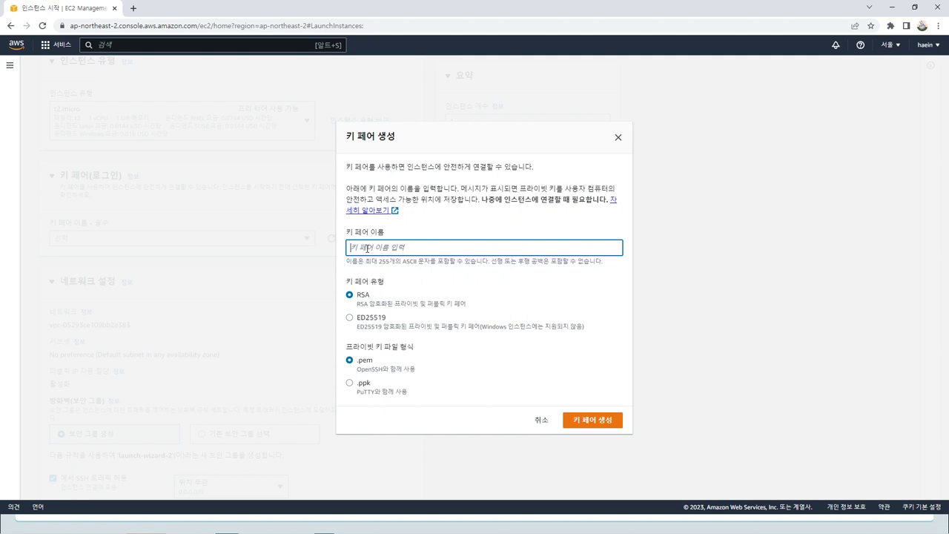
pyautogui.write('ec2_keypair')
# Step: Switch to the Google Slides presentation, review the slides from instance type to the key pair file download, and return to the AWS console
pyautogui.hotkey('alt', 'Tab')
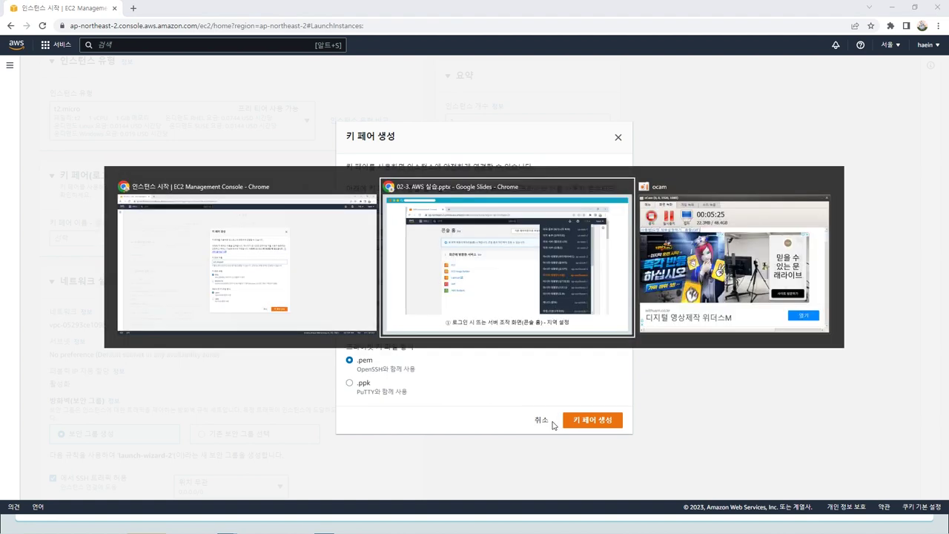
pyautogui.press('Right')
pyautogui.press('Right')
pyautogui.press('Right')
pyautogui.press('Right')
pyautogui.press('Right')
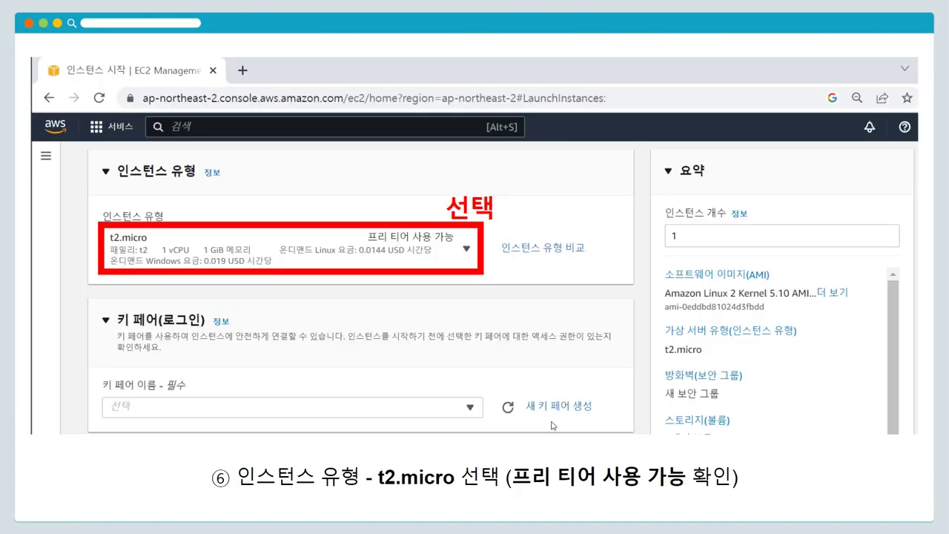
pyautogui.press('Right')
pyautogui.press('Right')
pyautogui.press('Right')
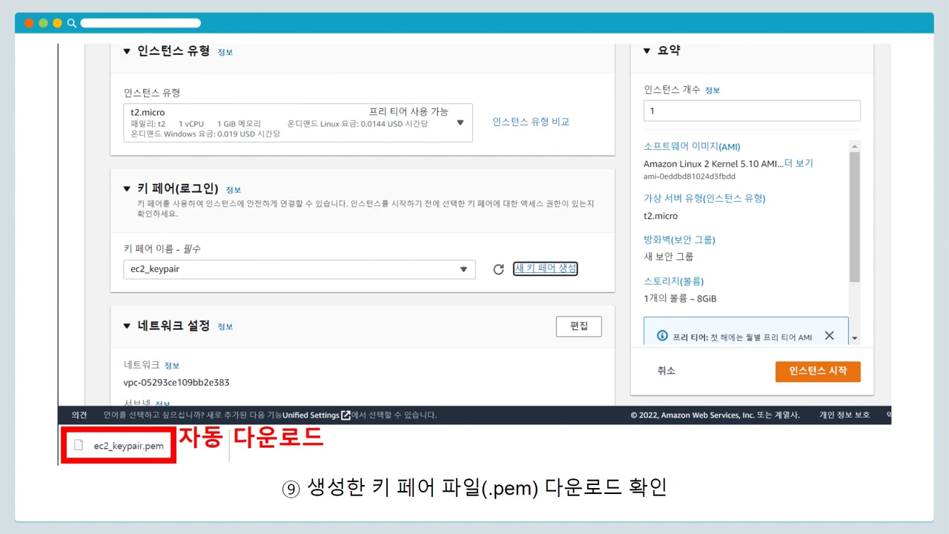
pyautogui.hotkey('alt', 'Tab')
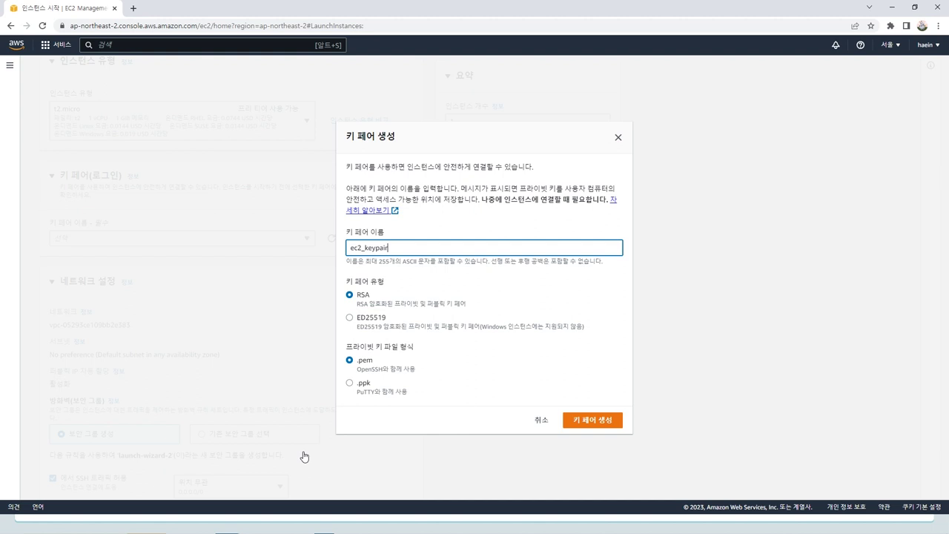
# Step: Cancel the key pair creation and allow HTTPS and HTTP traffic from the internet in the new security group
pyautogui.click(542, 419)
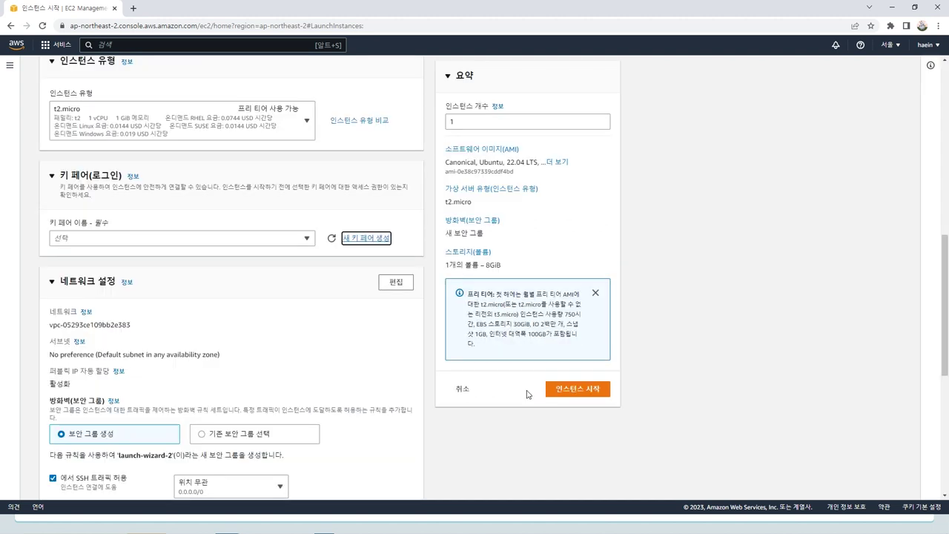
pyautogui.scroll(-2, 186, 341)
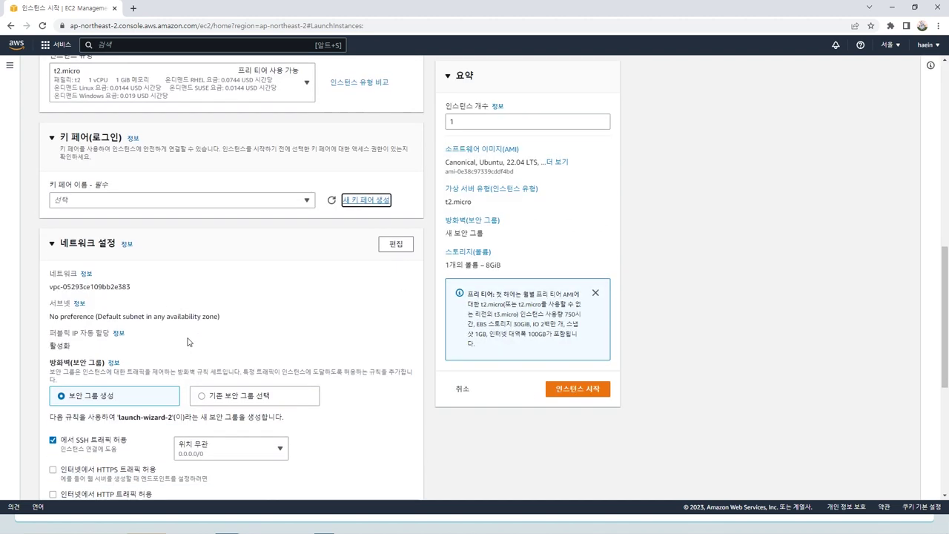
pyautogui.scroll(-1, 119, 153)
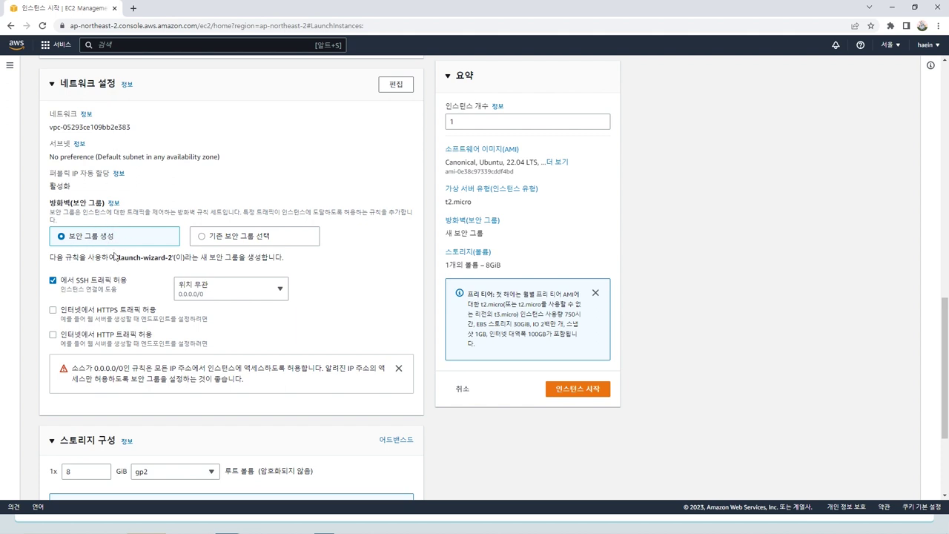
pyautogui.click(53, 312)
pyautogui.click(53, 336)
pyautogui.scroll(-2, 205, 289)
pyautogui.scroll(-1, 205, 289)
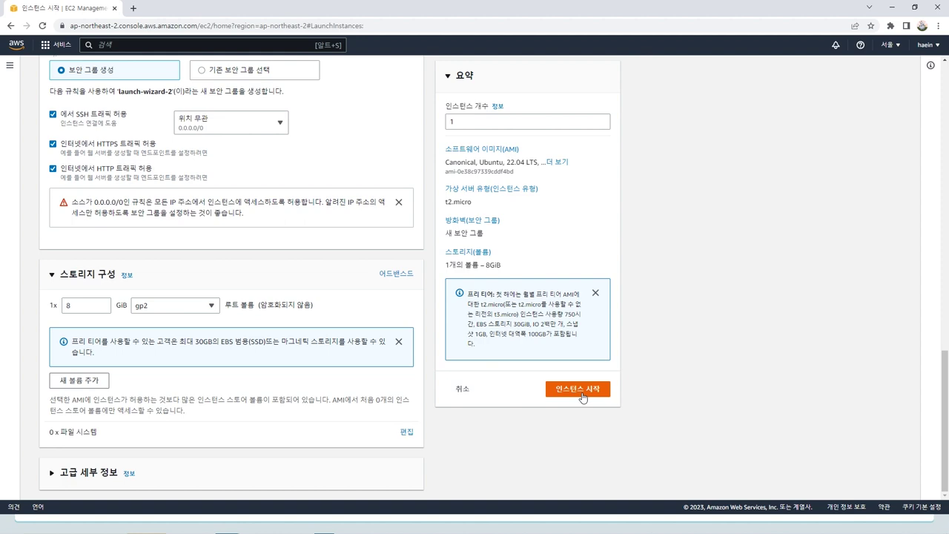
# Step: Switch to the Google Slides presentation and advance to the slide on creating a billing alert
pyautogui.hotkey('alt', 'Tab')
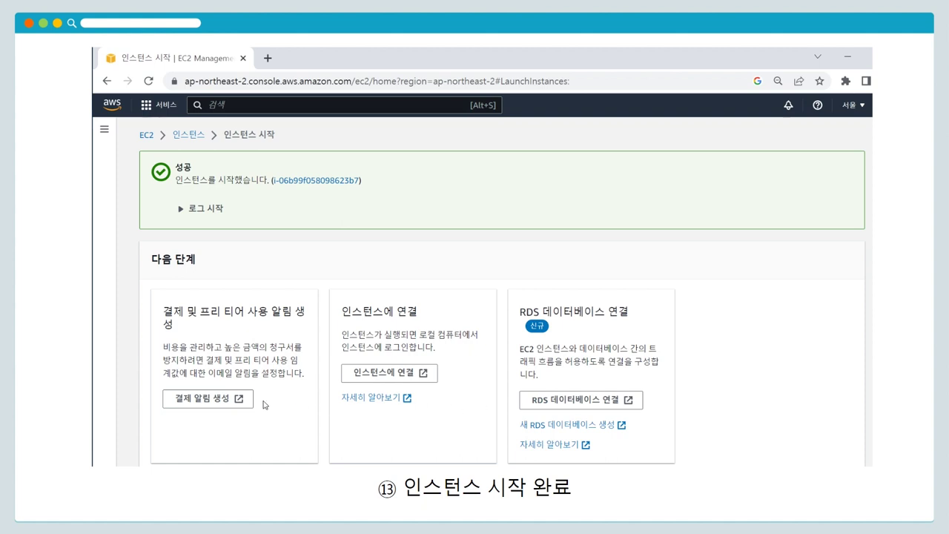
pyautogui.click(208, 399)
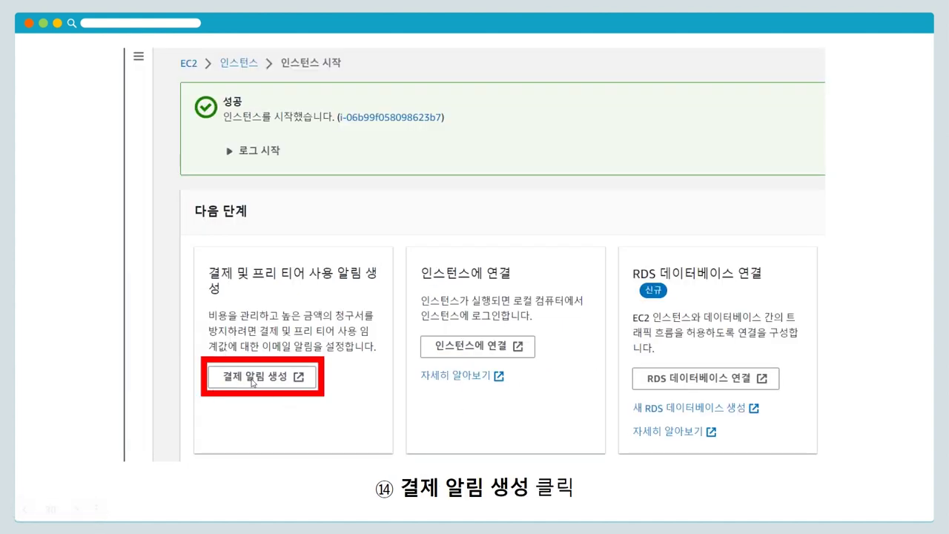